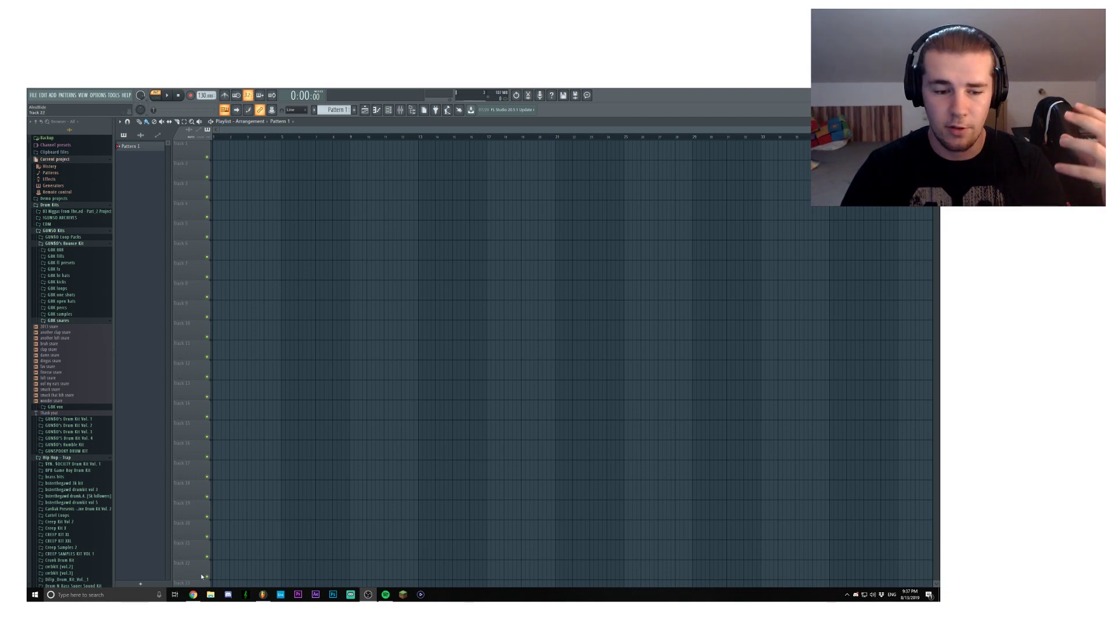
# Read through the LANDR '8 Free VST Plugins' article from the free melody VST search, then close it.
pyautogui.click(193, 595)
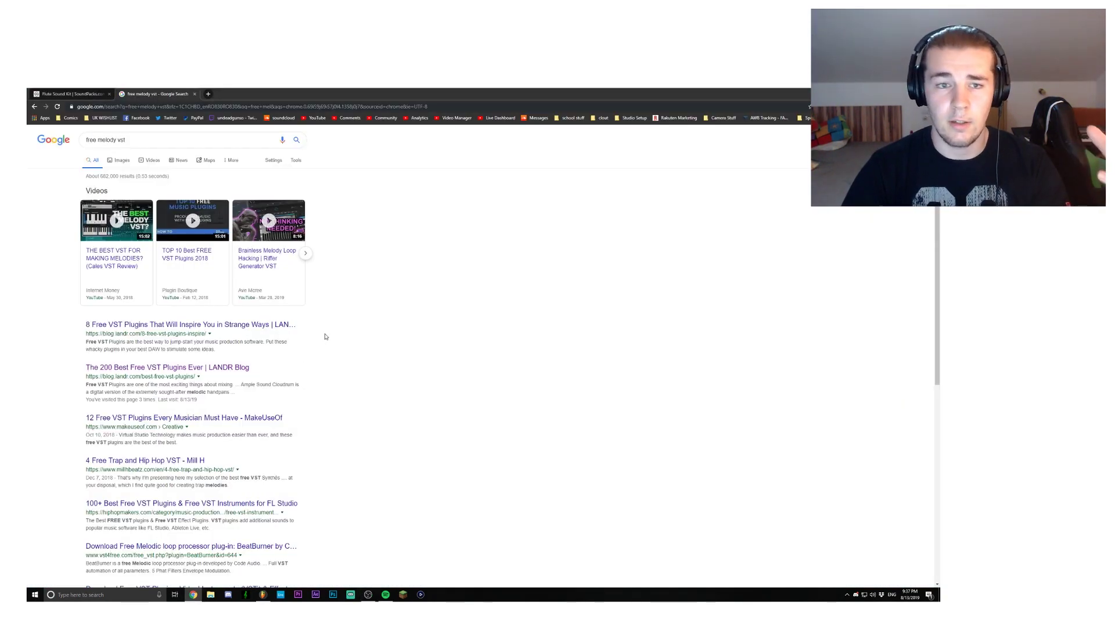
pyautogui.middleClick(186, 254)
pyautogui.click(235, 93)
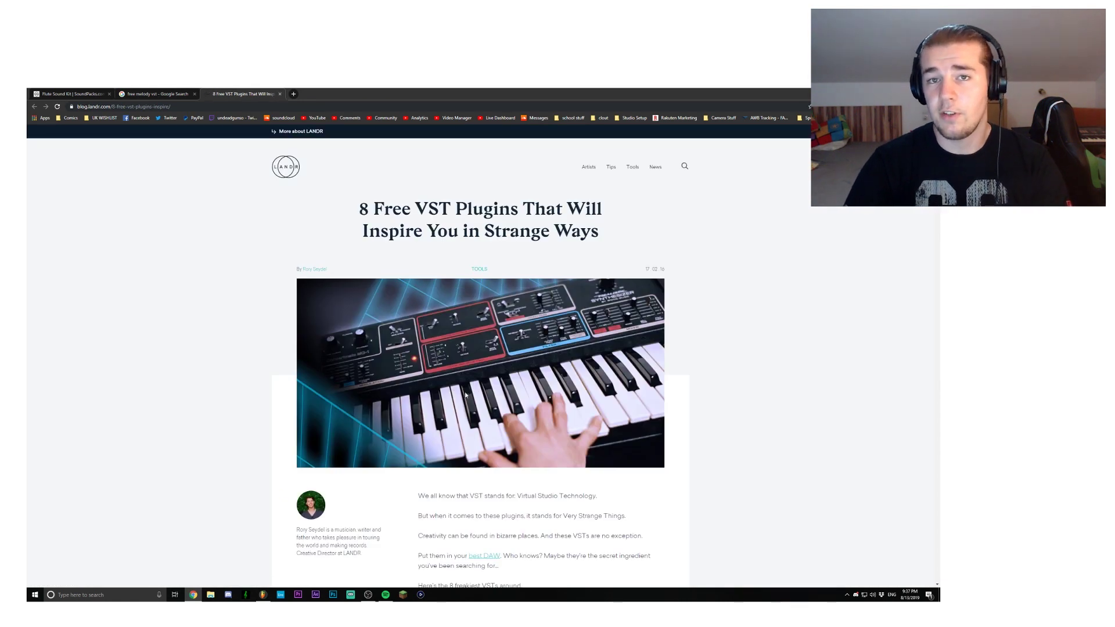
pyautogui.scroll(-7, 466, 391)
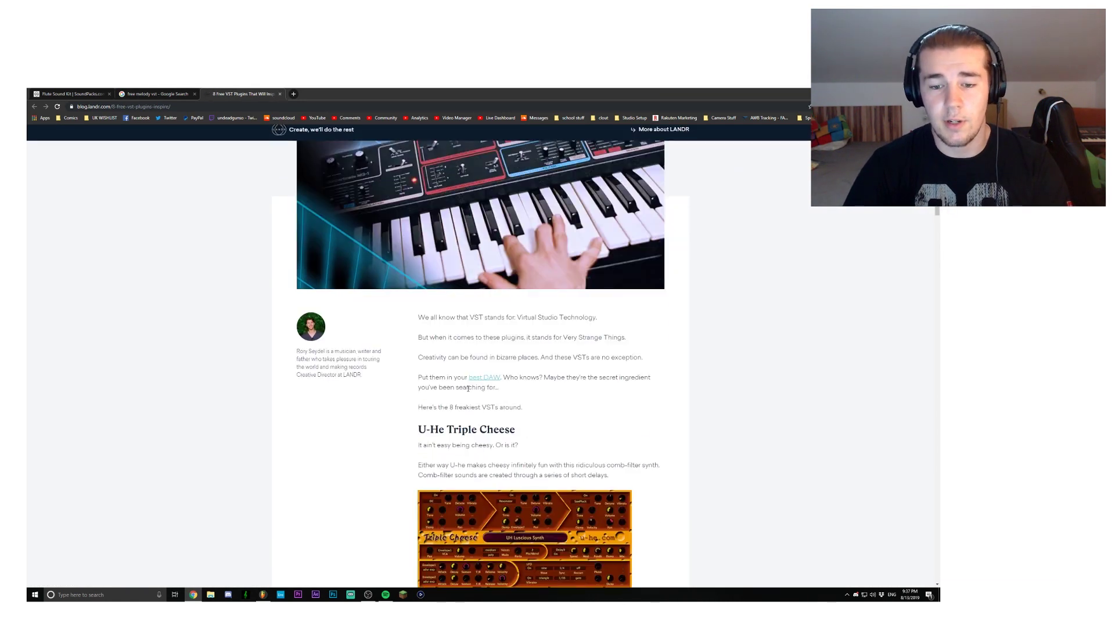
pyautogui.scroll(-10, 468, 392)
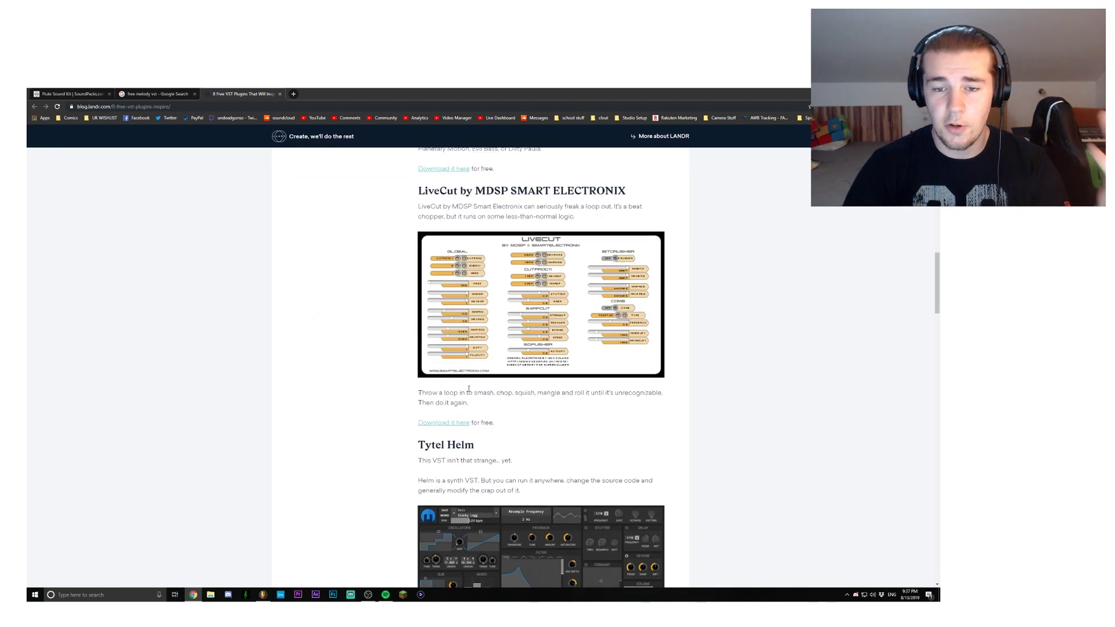
pyautogui.scroll(-8, 468, 391)
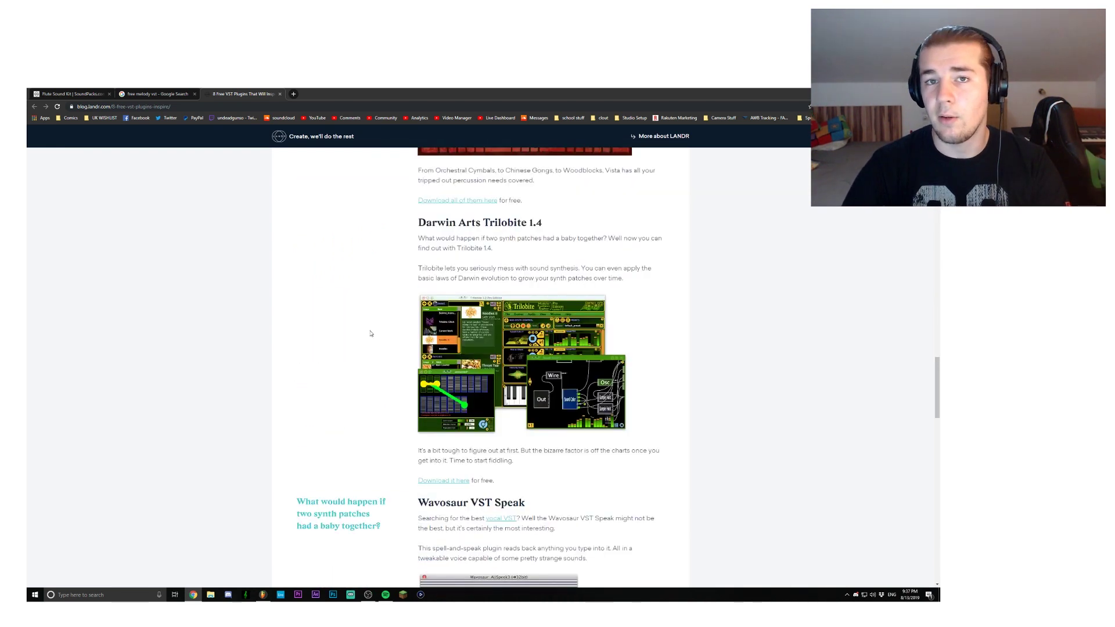
pyautogui.click(280, 94)
# Open the '200 Best Free VST Plugins' result, then close its error page and the Google search tab.
pyautogui.rightClick(191, 368)
pyautogui.click(215, 373)
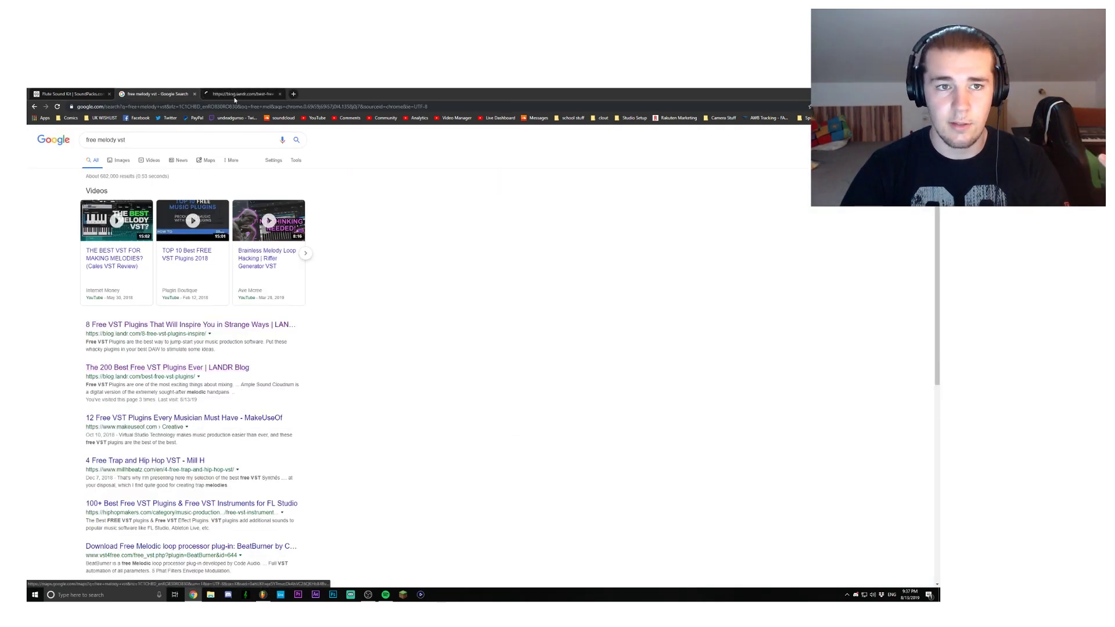
pyautogui.hotkey('ctrl', 'Tab')
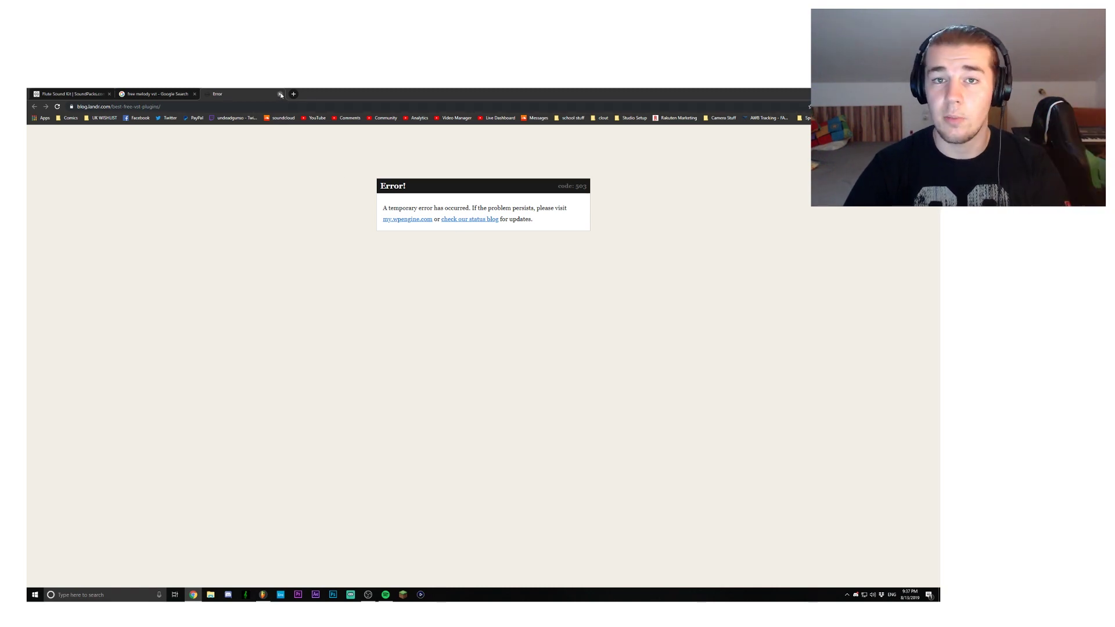
pyautogui.click(280, 94)
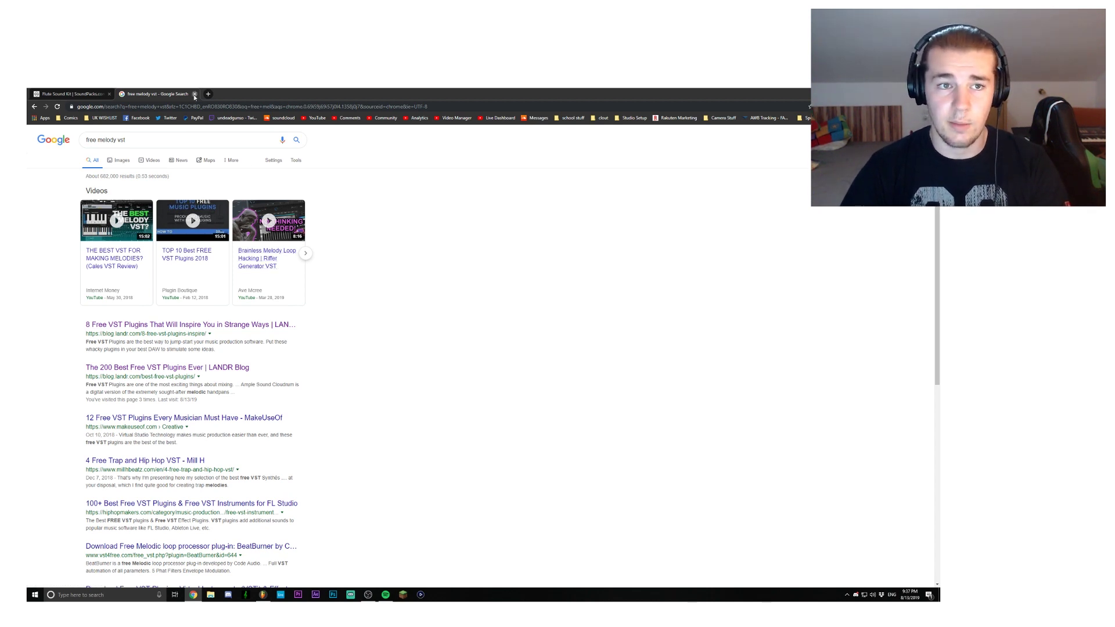
pyautogui.click(195, 94)
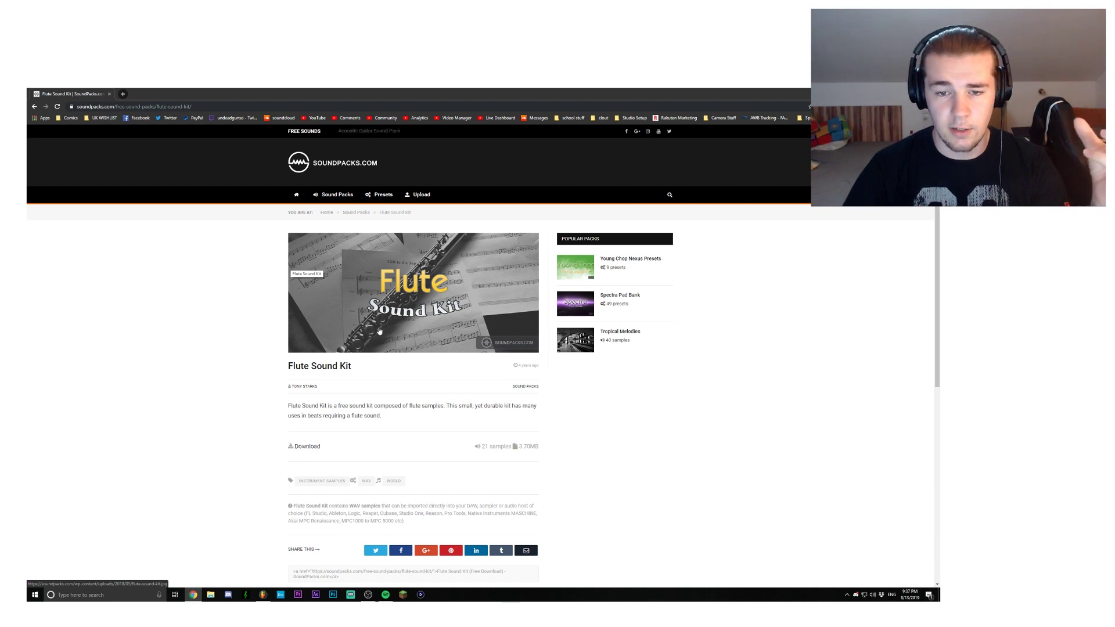
pyautogui.scroll(-1, 349, 348)
pyautogui.scroll(1, 326, 414)
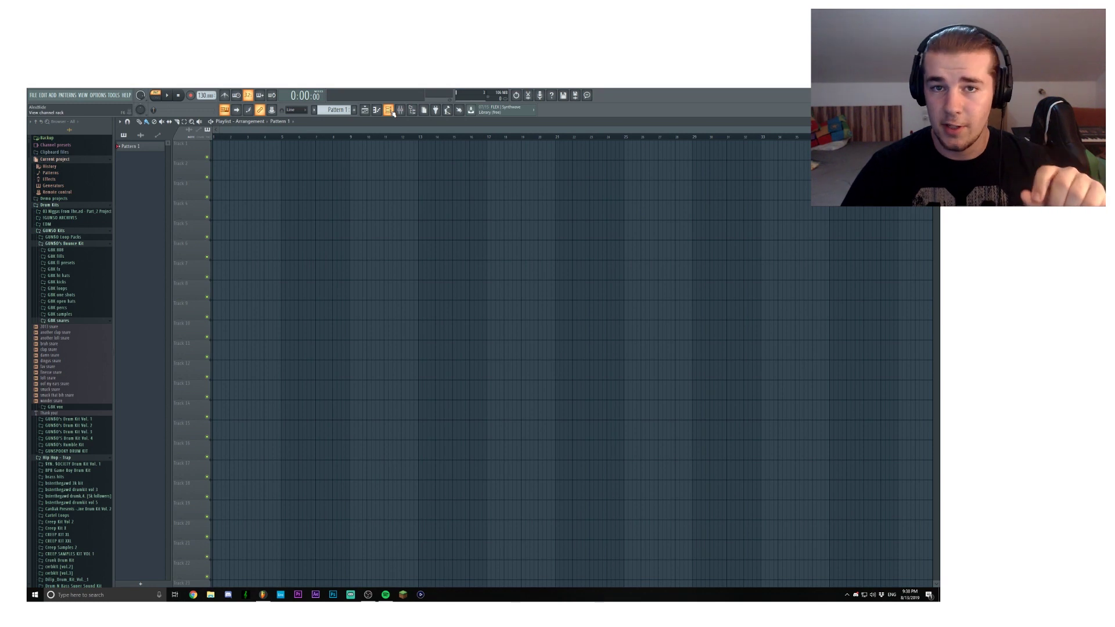
# Open the TuneFish4 plugin window from the channel rack, position it, and play a test note.
pyautogui.click(390, 111)
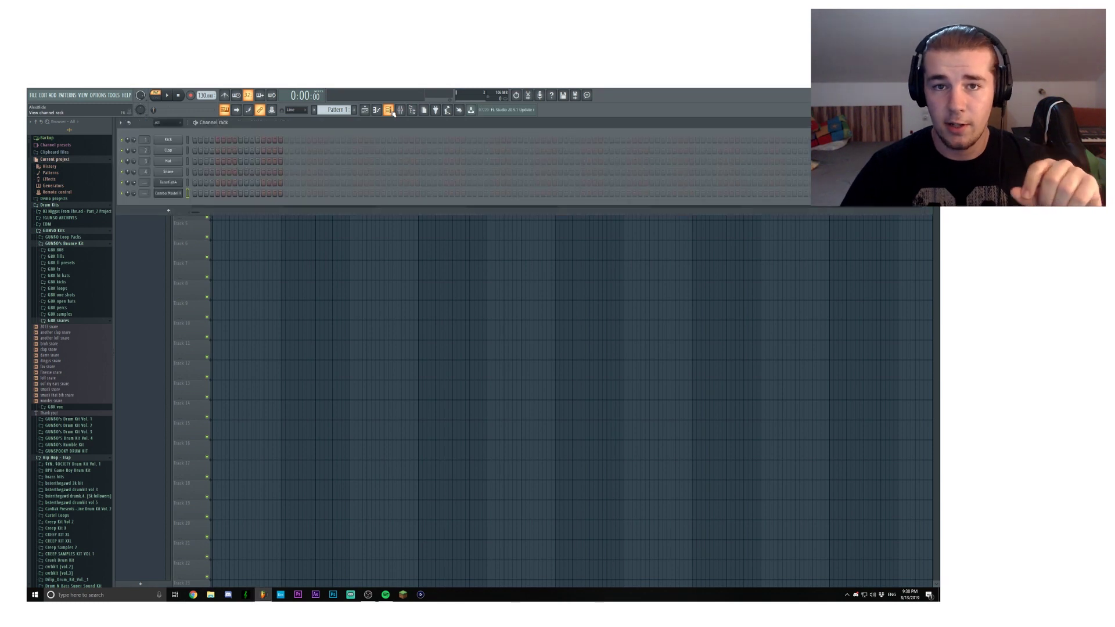
pyautogui.click(173, 183)
pyautogui.moveTo(360, 208); pyautogui.dragTo(397, 215)
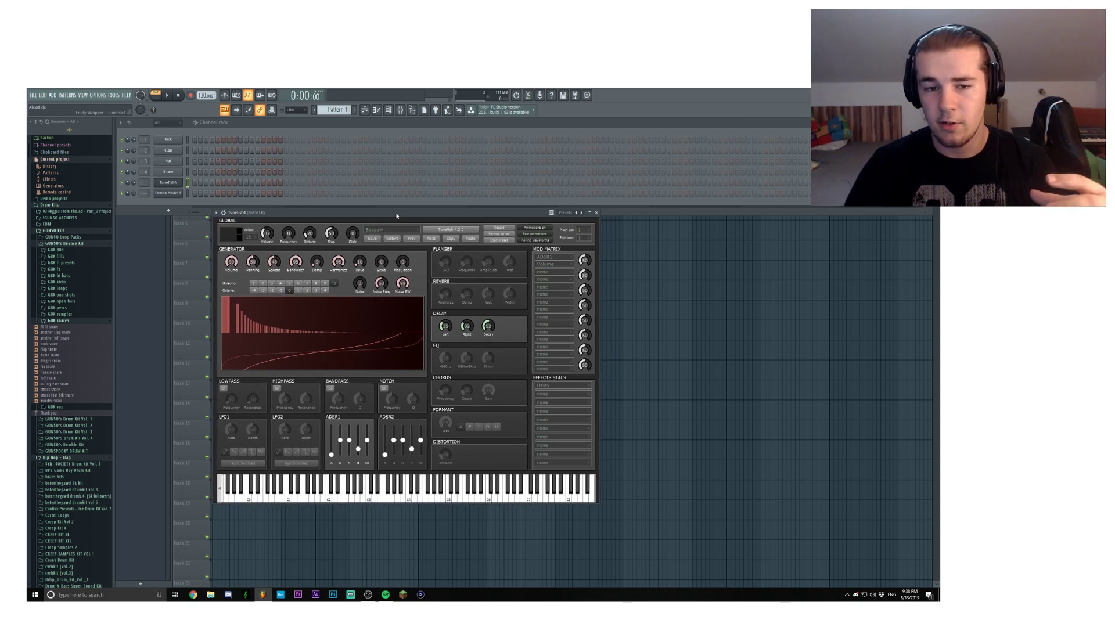
pyautogui.moveTo(387, 217); pyautogui.dragTo(411, 218)
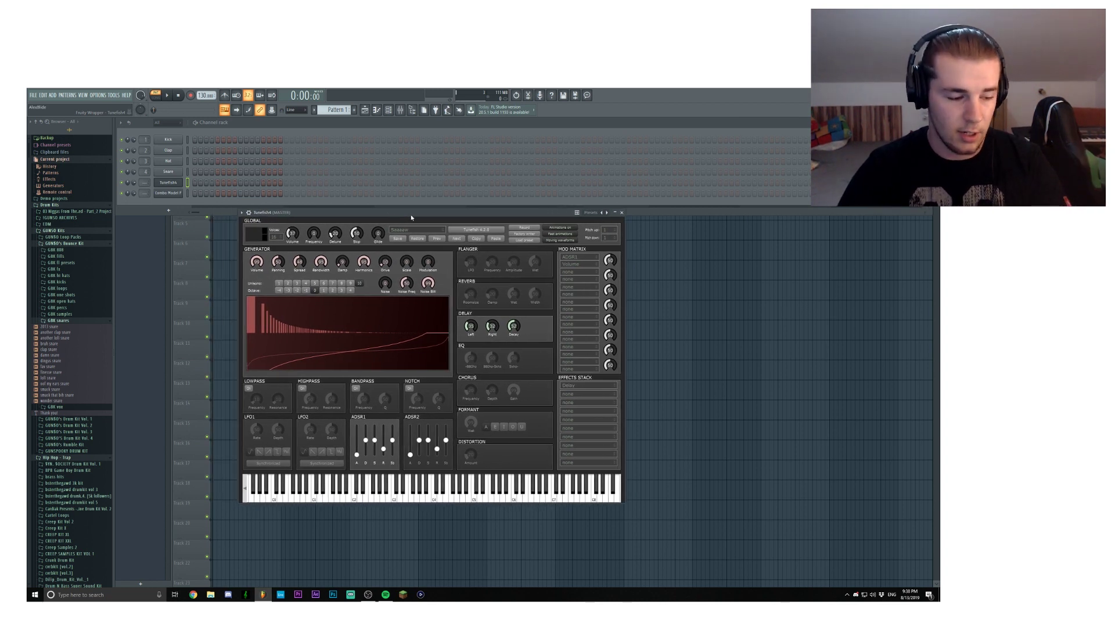
pyautogui.press('c')
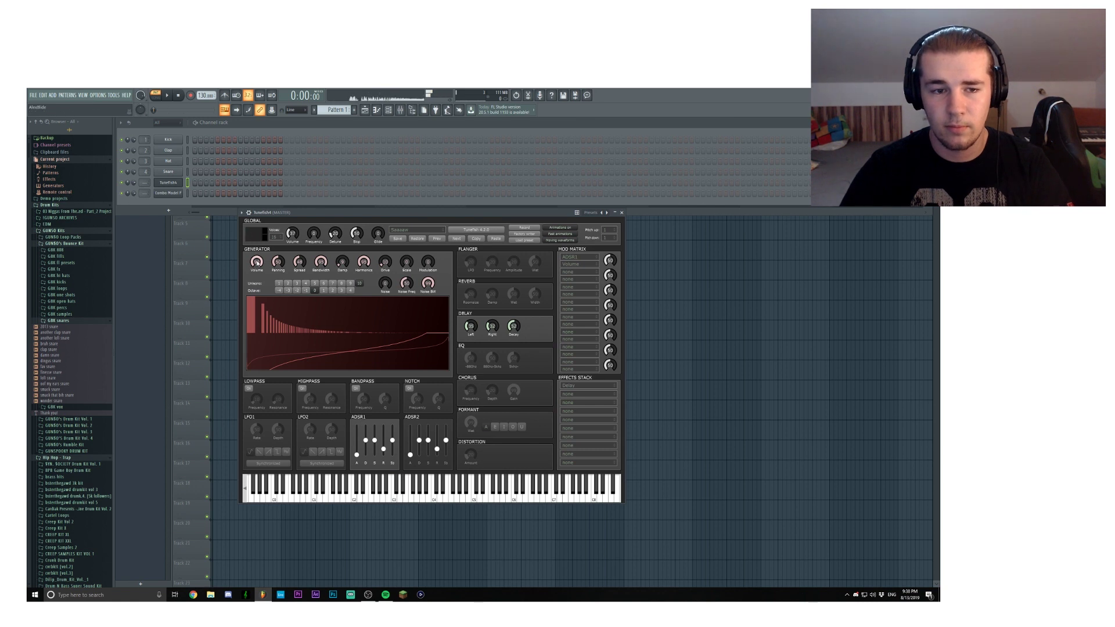
pyautogui.moveTo(410, 217); pyautogui.dragTo(419, 217)
# Load and audition the Tunefish Bell preset.
pyautogui.doubleClick(418, 228)
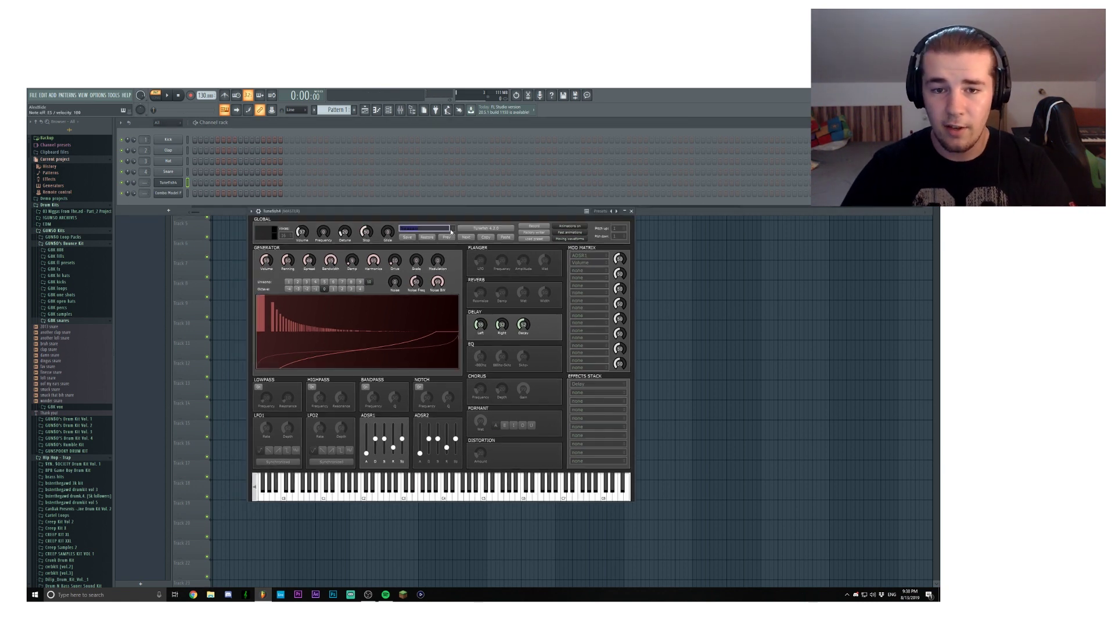
pyautogui.click(450, 229)
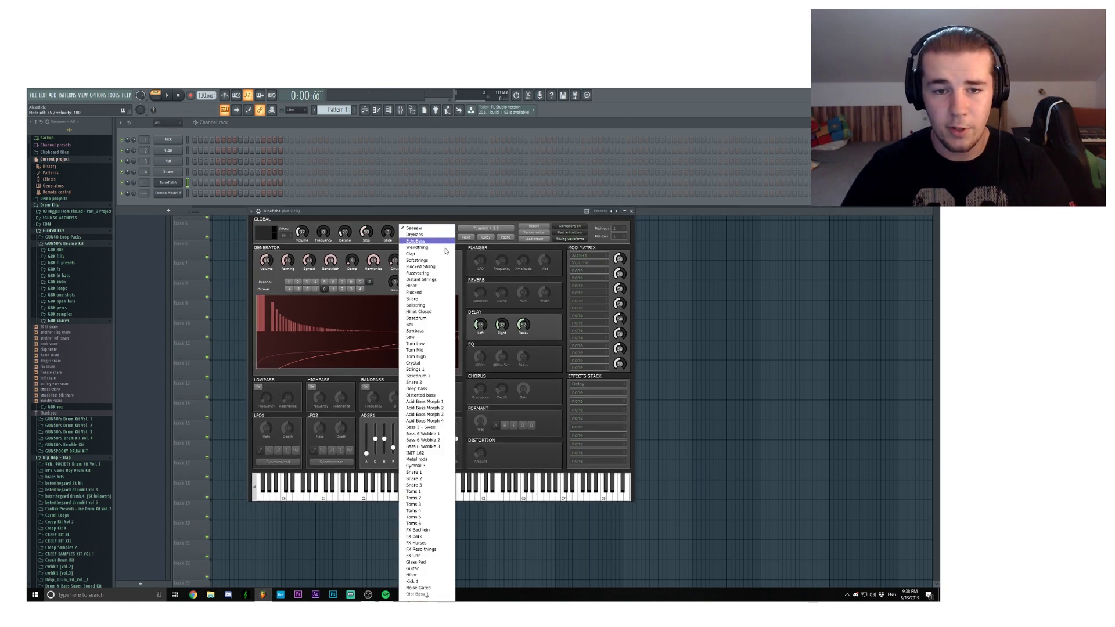
pyautogui.click(429, 325)
pyautogui.press('z')
pyautogui.press('n')
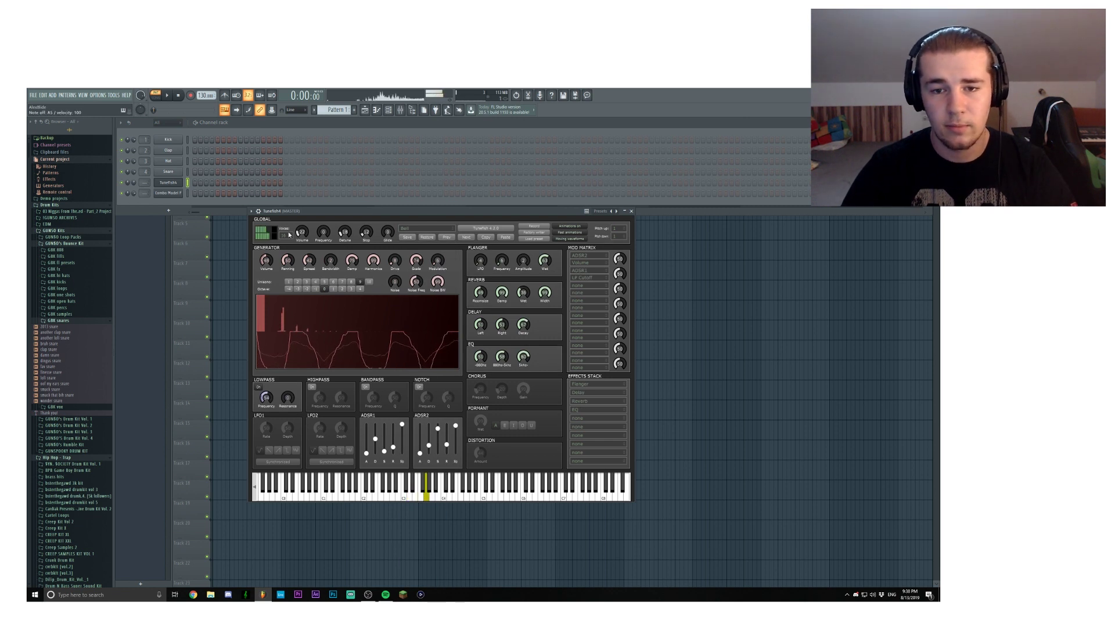
# Turn the Tunefish delay's Right and Decay down to 0.
pyautogui.click(263, 183)
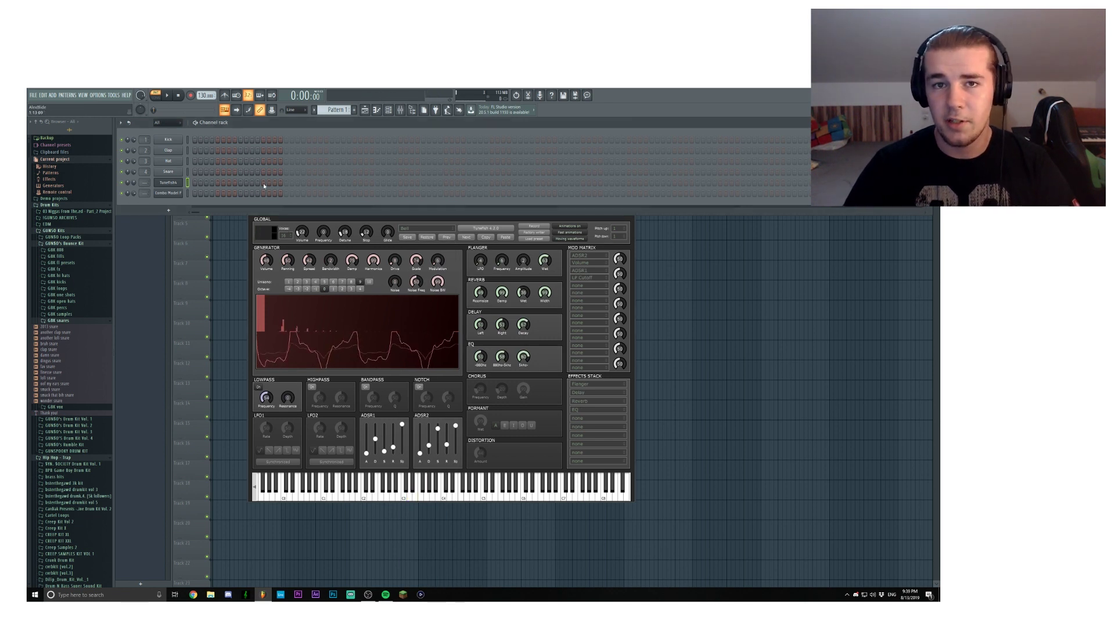
pyautogui.click(489, 389)
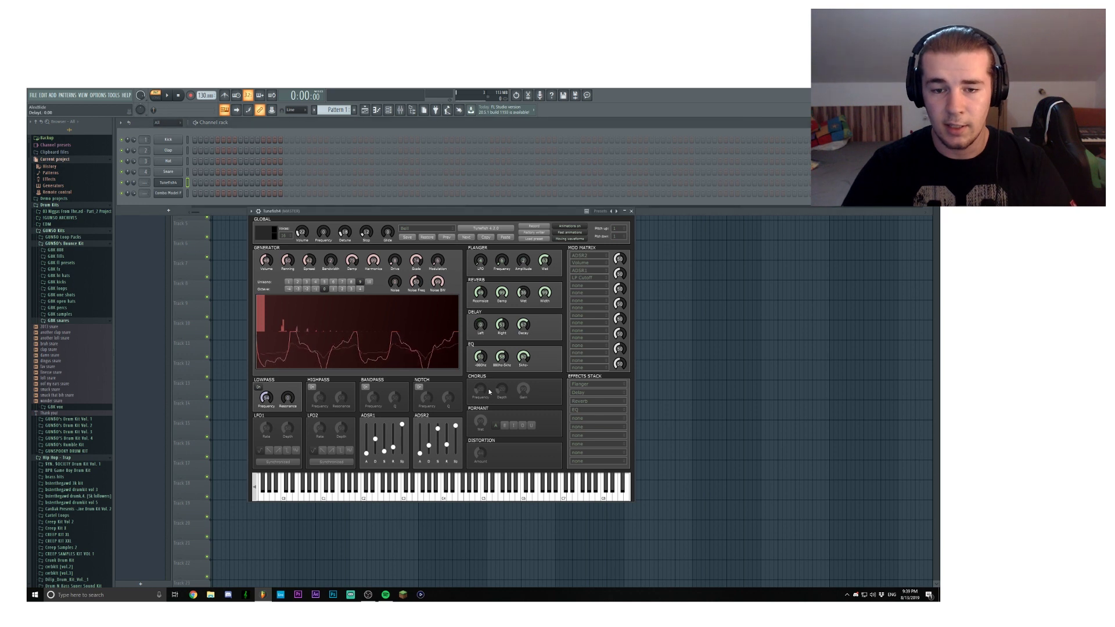
pyautogui.moveTo(502, 324); pyautogui.dragTo(534, 444)
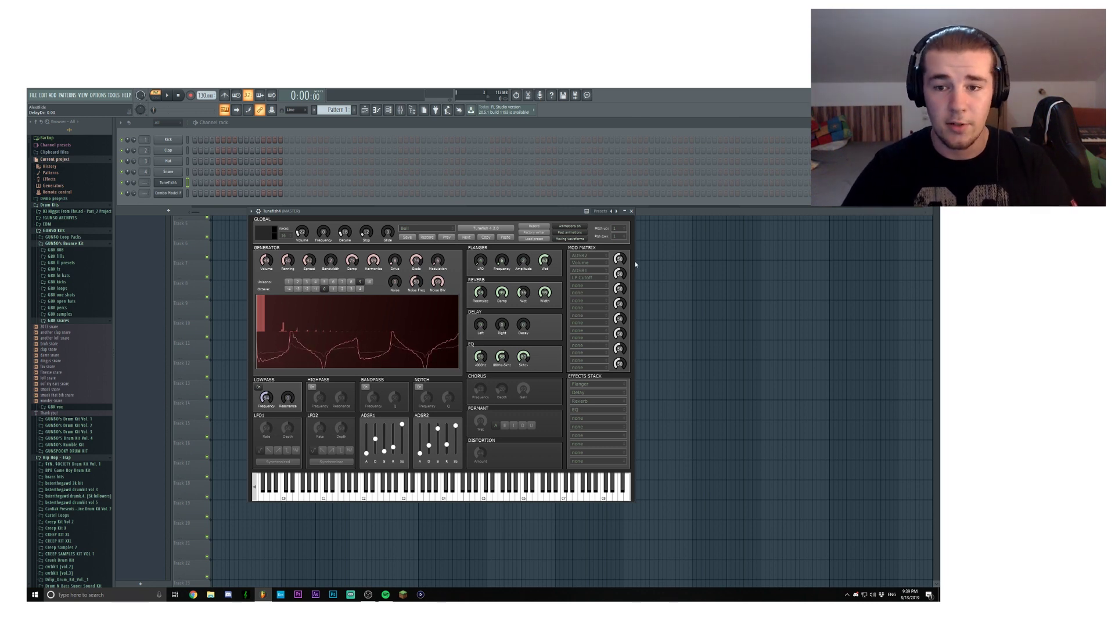
# Browse the Mod Matrix source options, then open the Combo Model F organ channel.
pyautogui.click(597, 284)
pyautogui.click(595, 285)
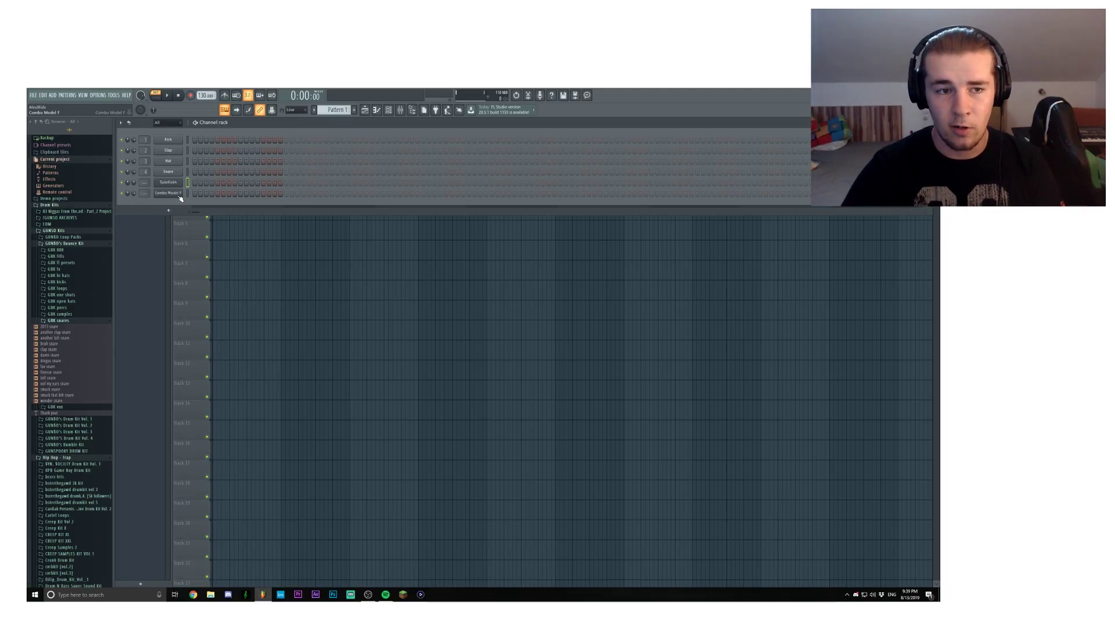
pyautogui.click(170, 194)
pyautogui.moveTo(327, 223); pyautogui.dragTo(396, 228)
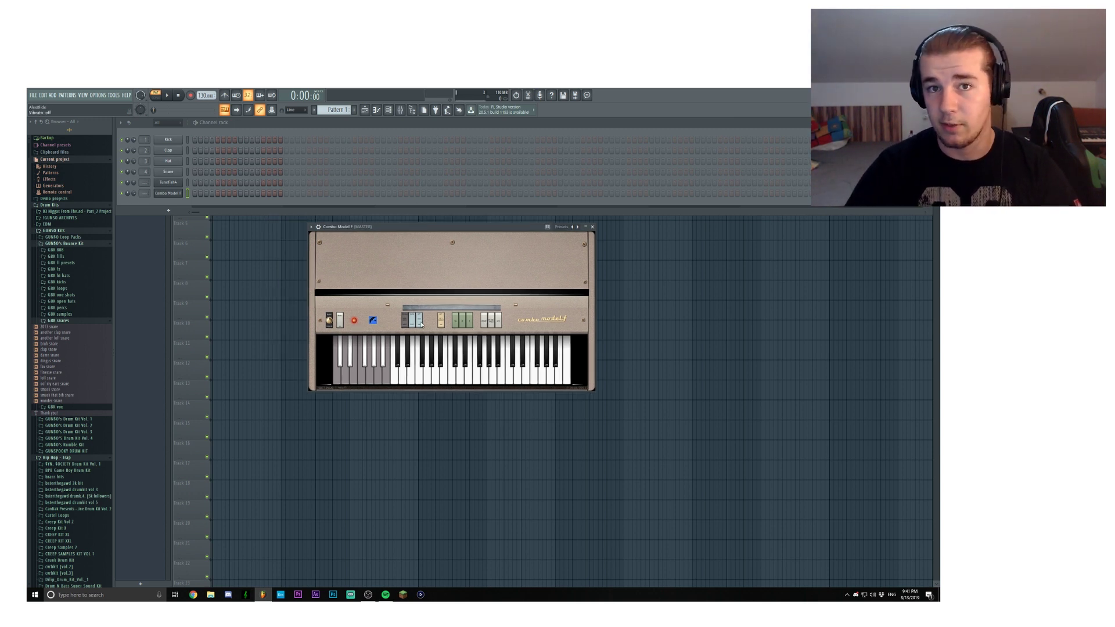
pyautogui.press('z')
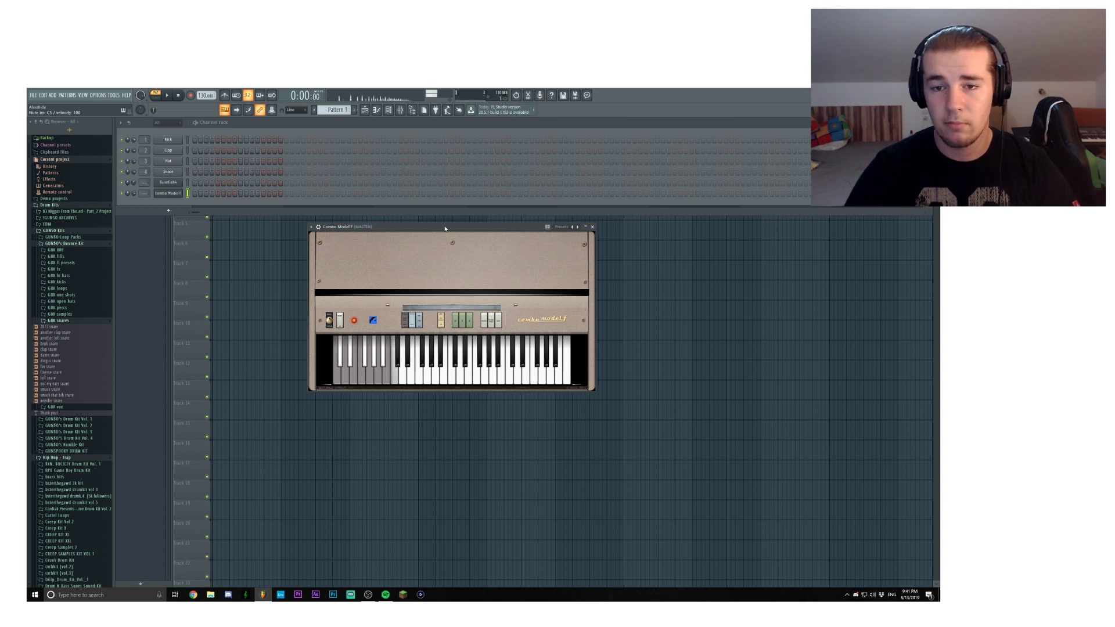
pyautogui.press('c')
pyautogui.press('b')
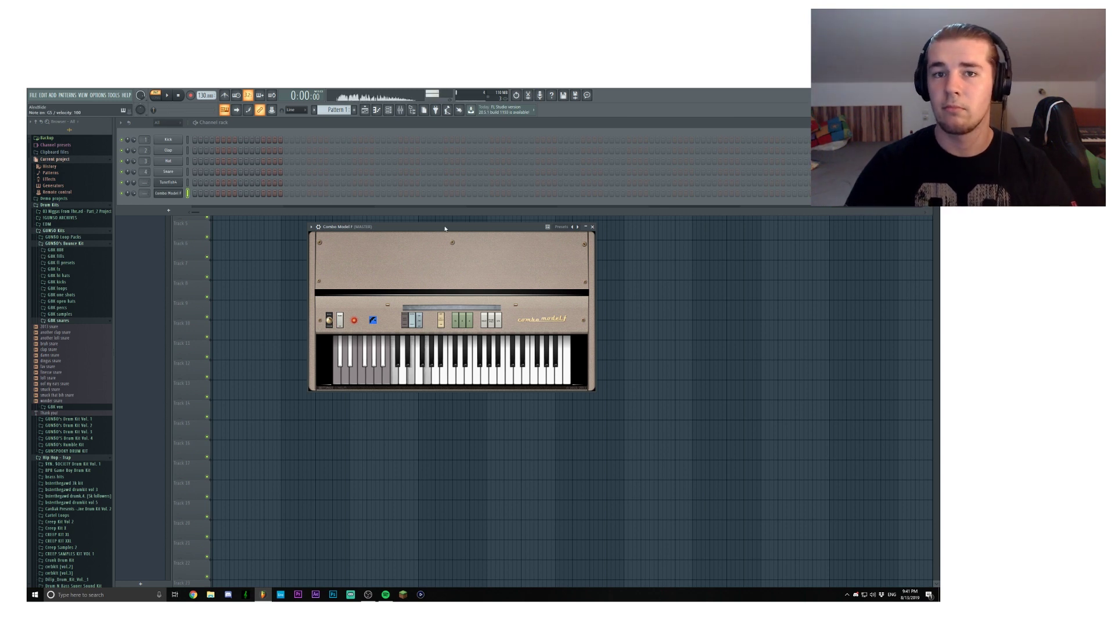
pyautogui.press('n')
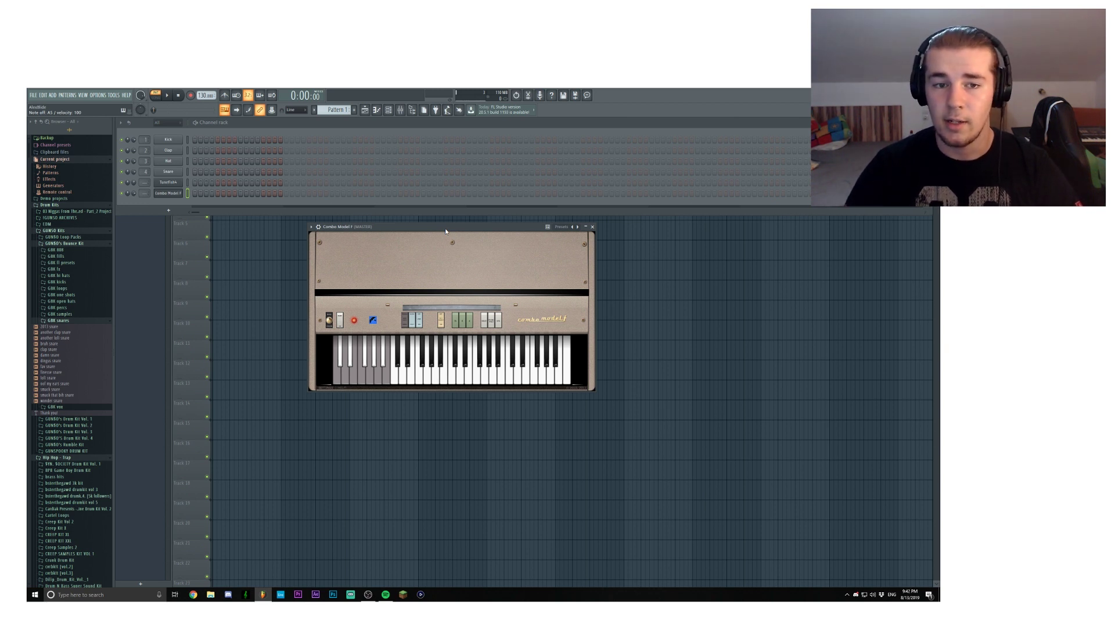
pyautogui.press('Escape')
pyautogui.scroll(-10, 110, 336)
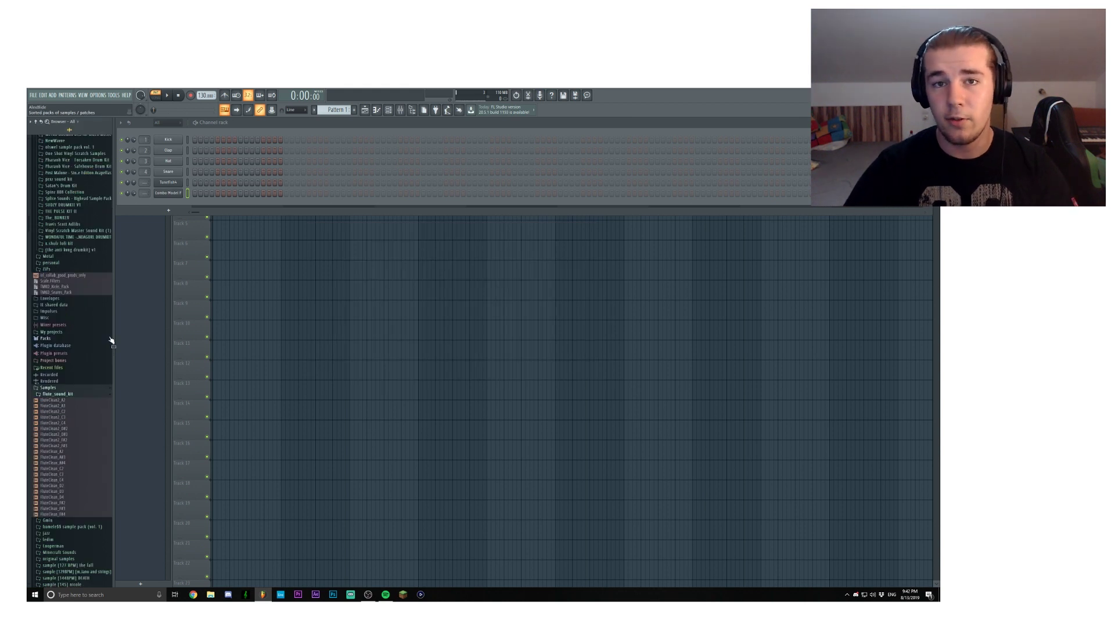
# Preview the FluteClean2 samples starting at A3, then drag FluteClean2_C2 into the channel rack.
pyautogui.click(74, 405)
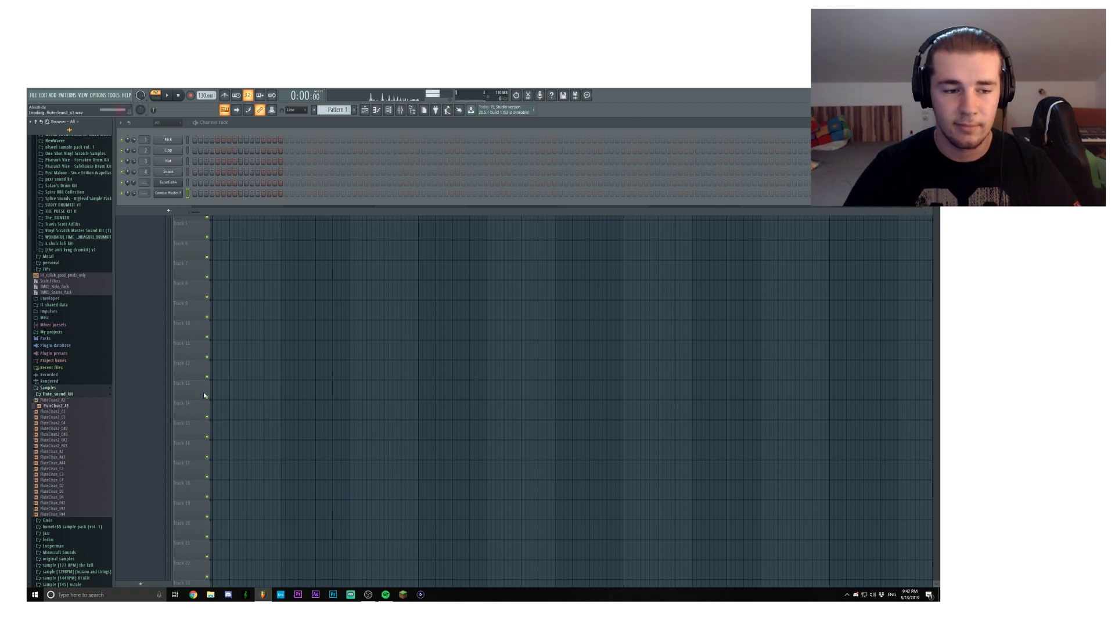
pyautogui.press('Down')
pyautogui.press('Down')
pyautogui.press('Down')
pyautogui.press('Down')
pyautogui.press('Down')
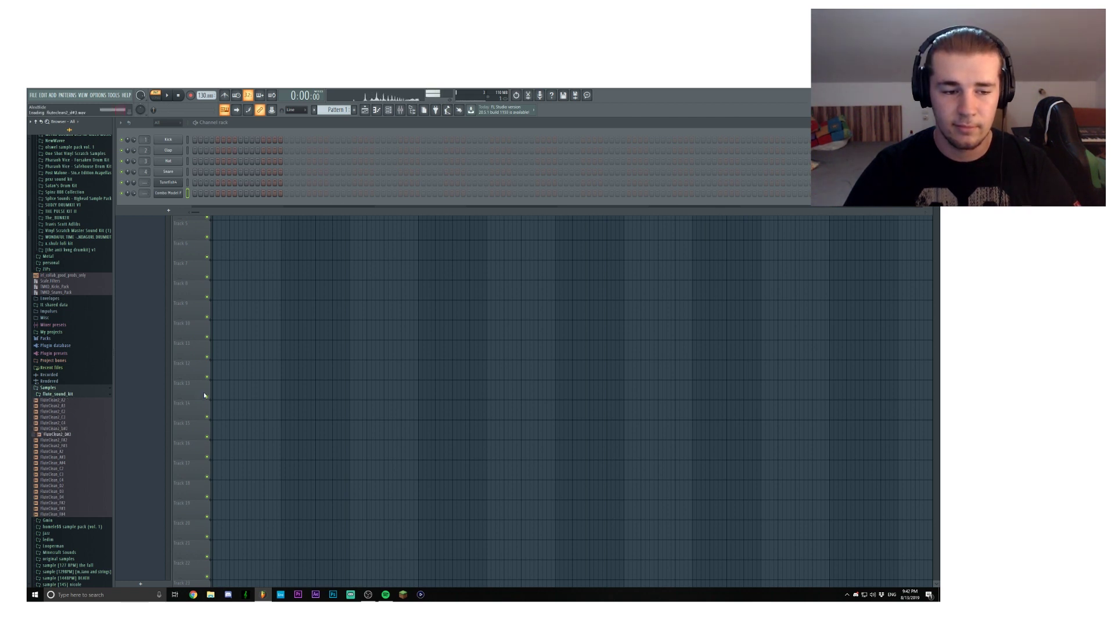
pyautogui.press('Down')
pyautogui.press('Down')
pyautogui.press('Down')
pyautogui.press('Down')
pyautogui.press('Down')
pyautogui.press('Down')
pyautogui.press('Down')
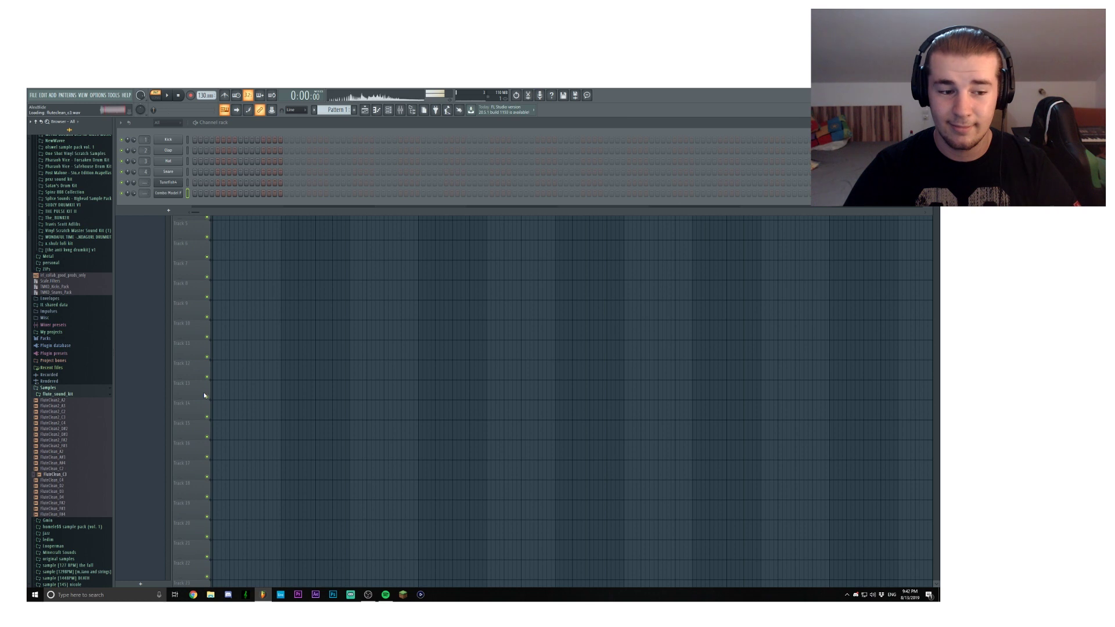
pyautogui.press('Down')
pyautogui.press('Down')
pyautogui.press('Down')
pyautogui.press('Down')
pyautogui.press('Down')
pyautogui.press('Down')
pyautogui.press('Down')
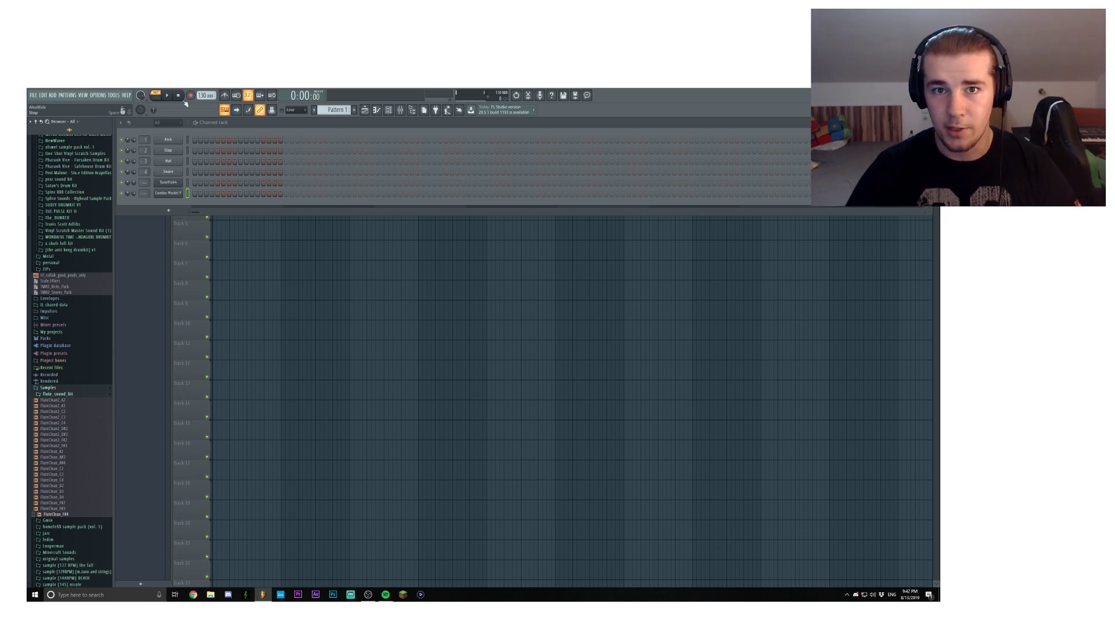
pyautogui.click(64, 413)
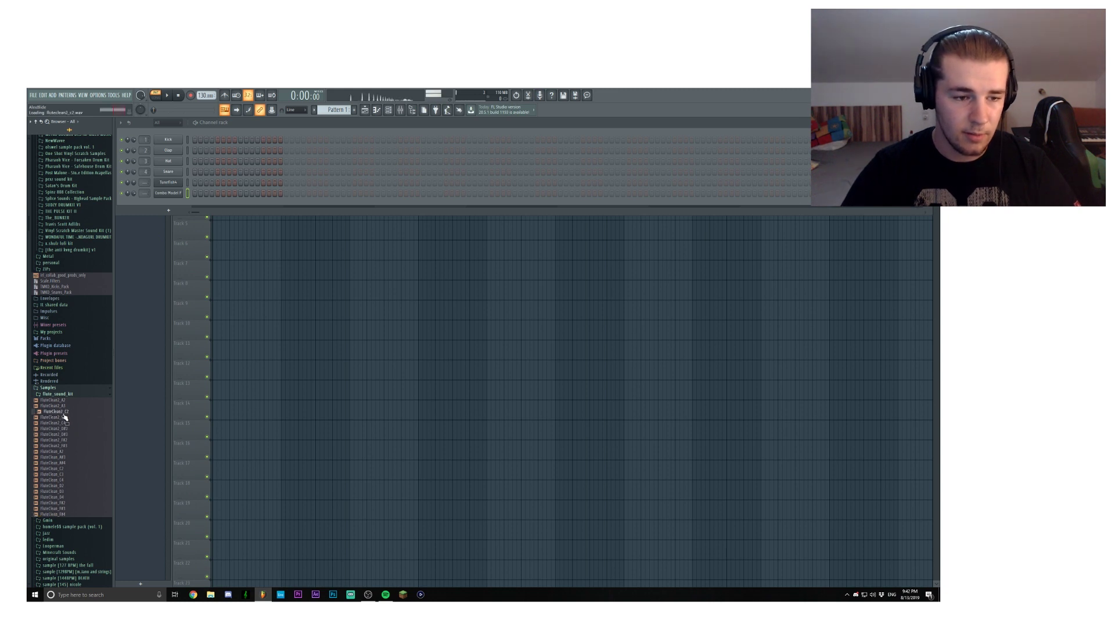
pyautogui.moveTo(65, 416); pyautogui.dragTo(318, 370)
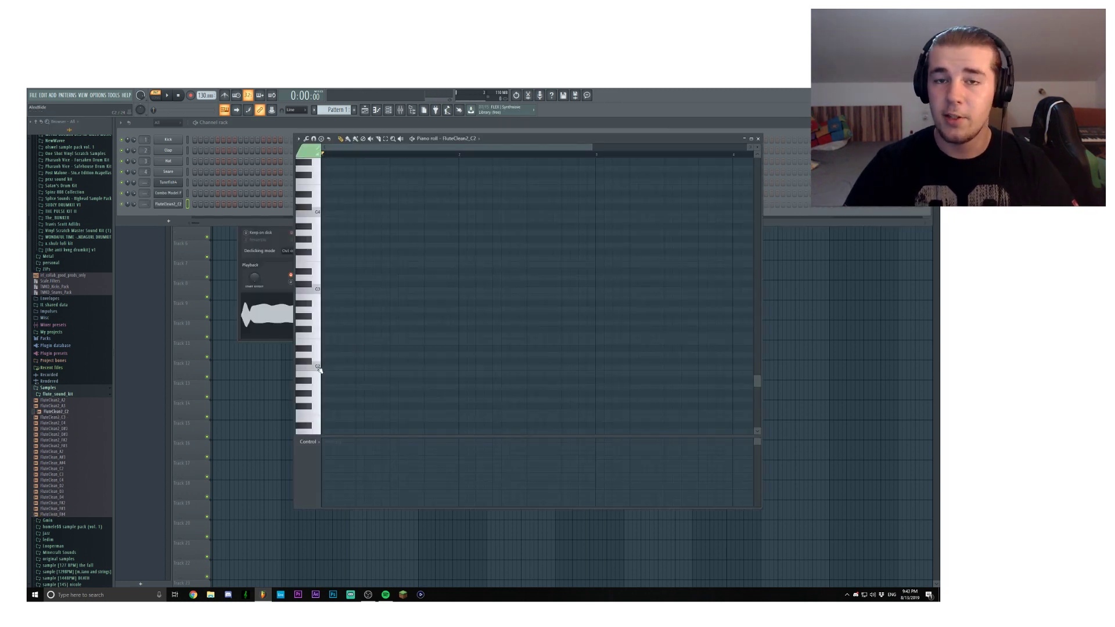
# Tick Use loop points for FluteClean2_C2, test the held C2 note, and close the sampler window.
pyautogui.click(317, 368)
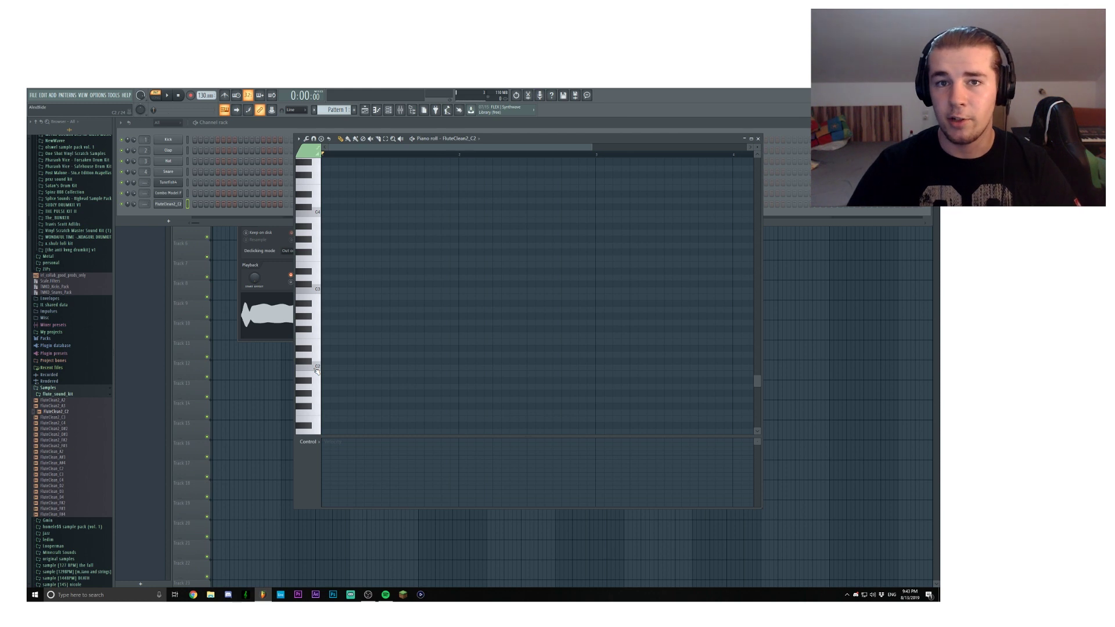
pyautogui.click(273, 325)
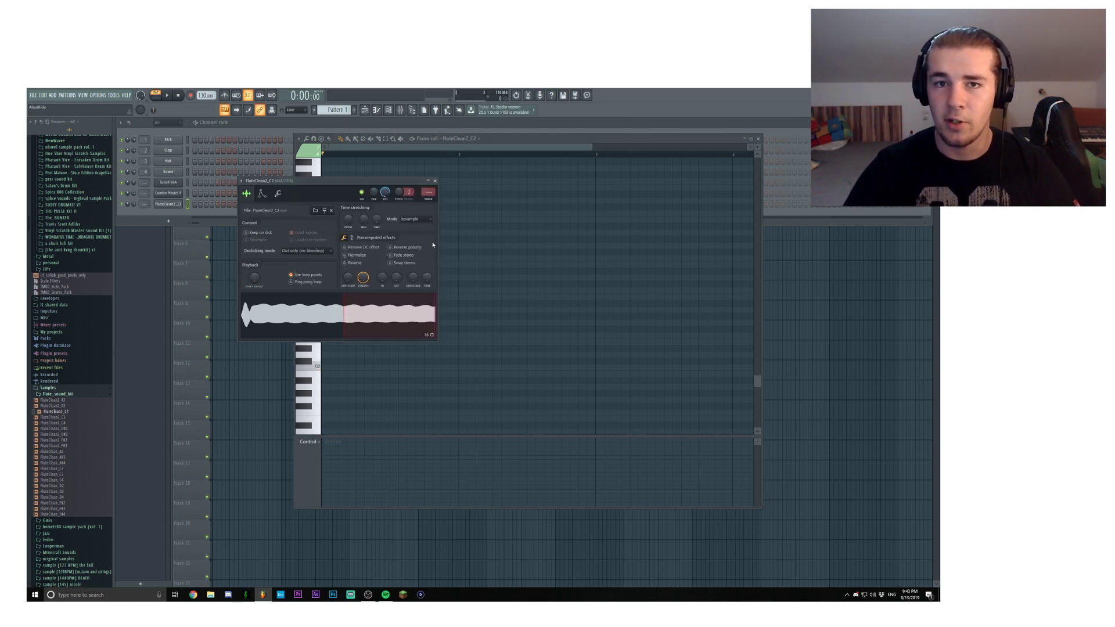
pyautogui.rightClick(457, 238)
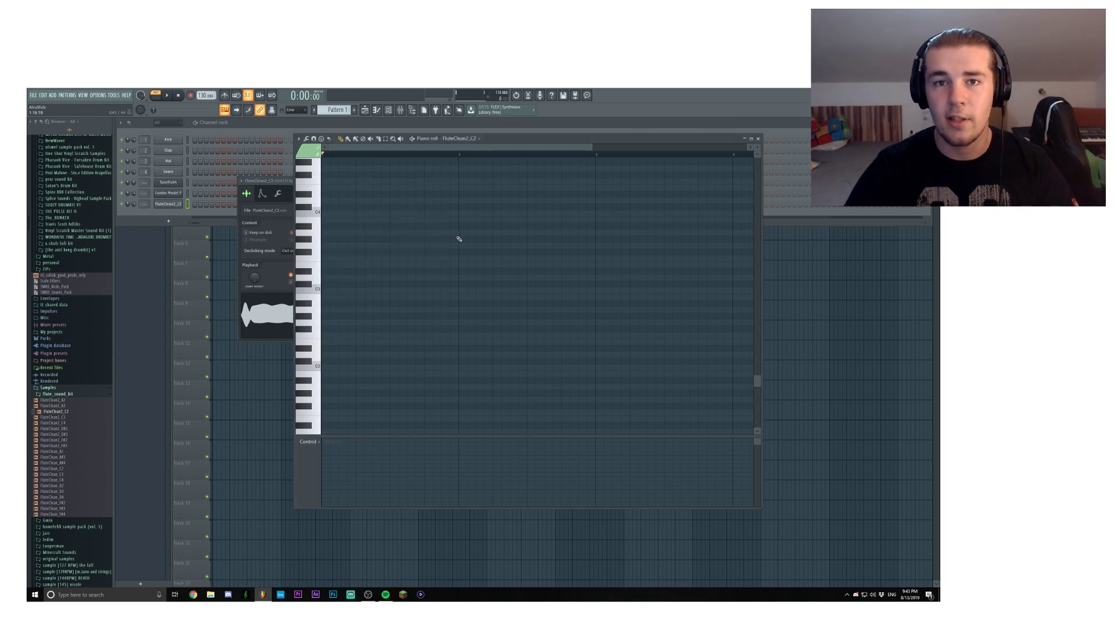
pyautogui.click(317, 367)
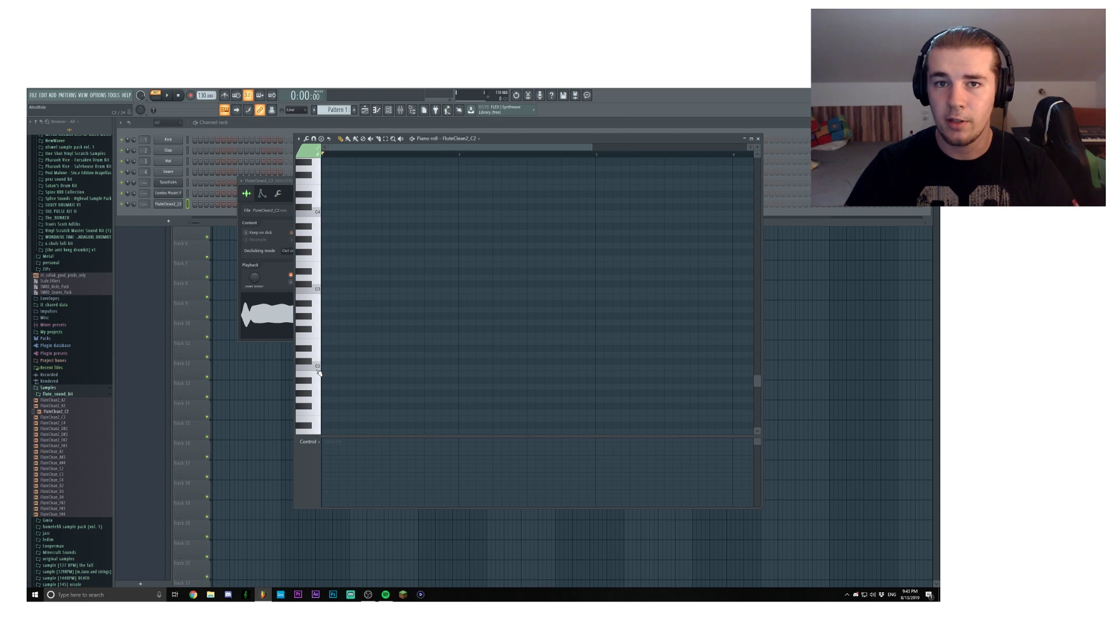
pyautogui.click(168, 204)
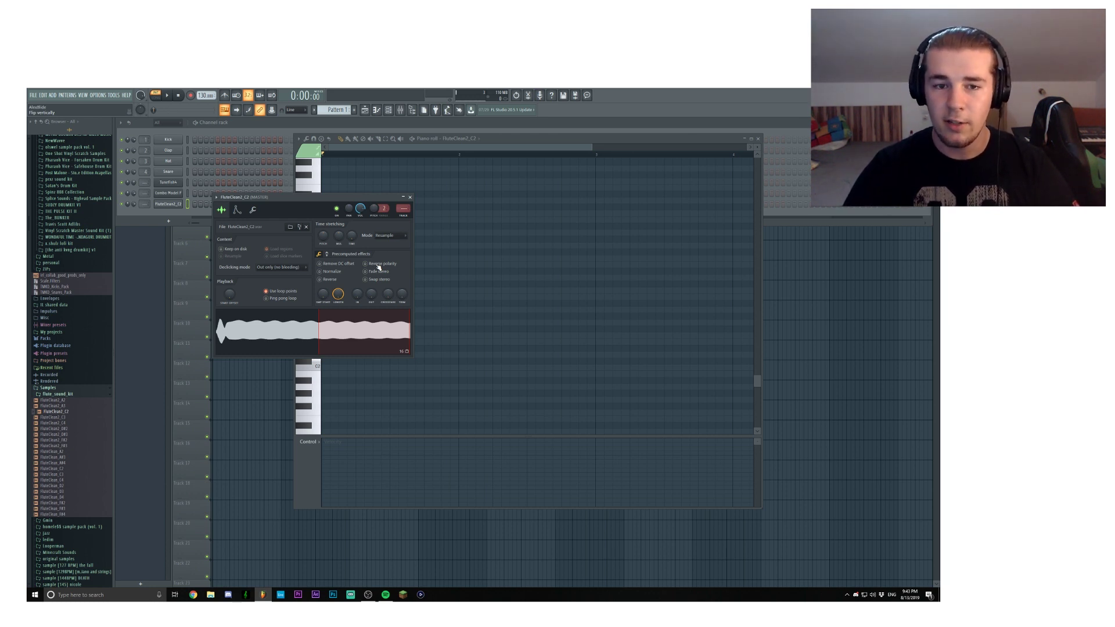
pyautogui.click(411, 198)
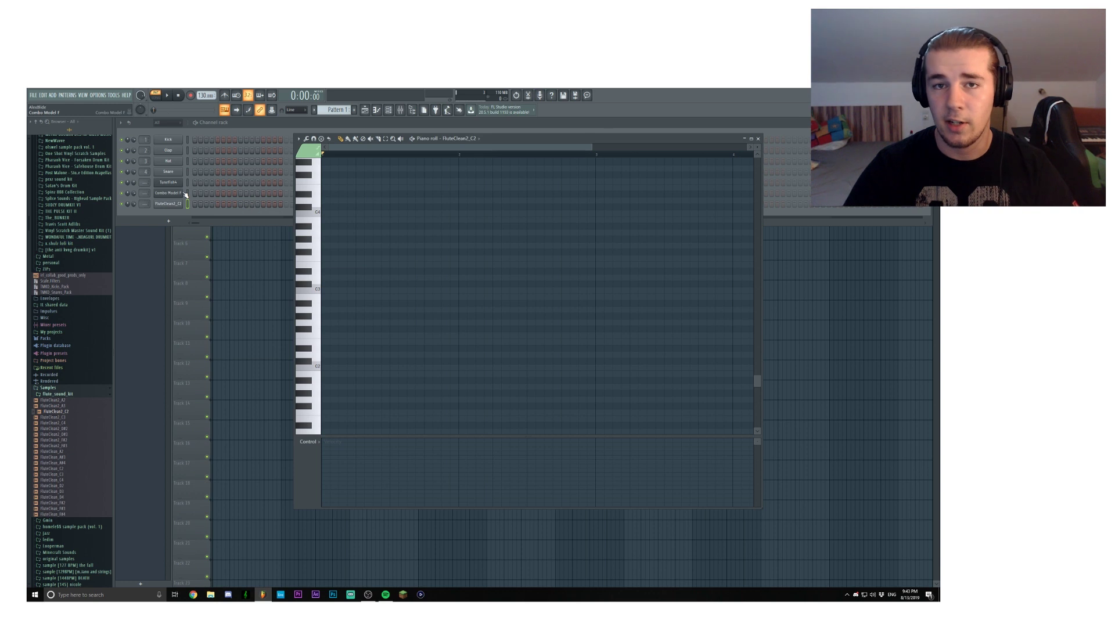